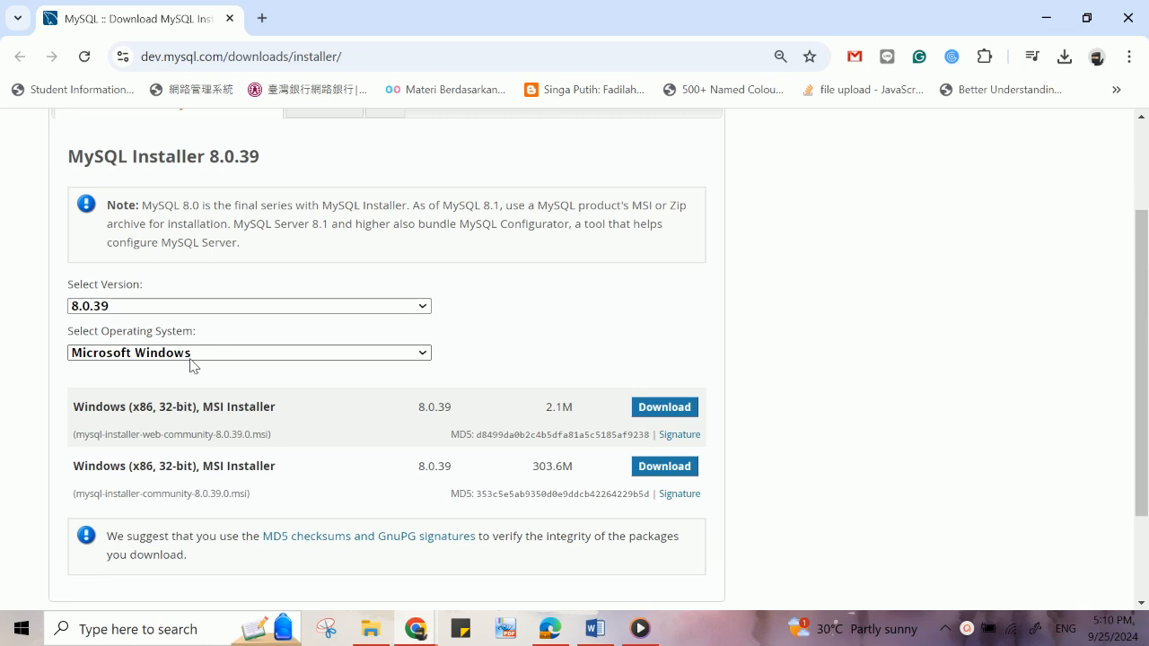
# - Pick Microsoft Windows and download the 303.6M MySQL Installer 8.0.39 MSI without logging in
pyautogui.click(347, 354)
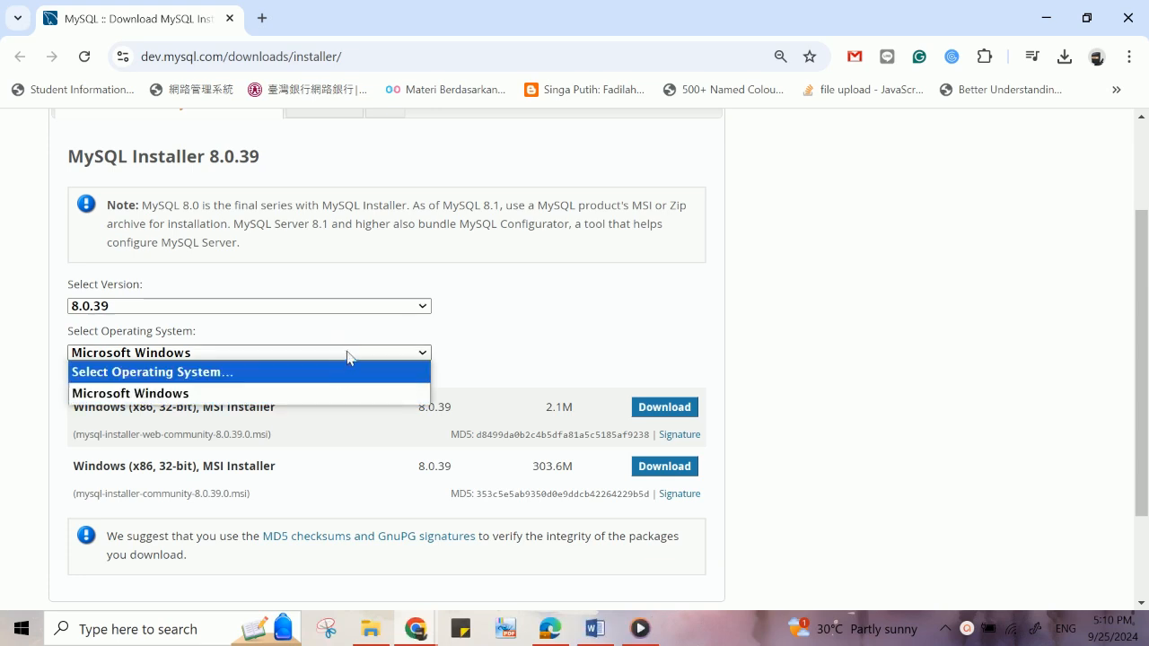
pyautogui.click(347, 355)
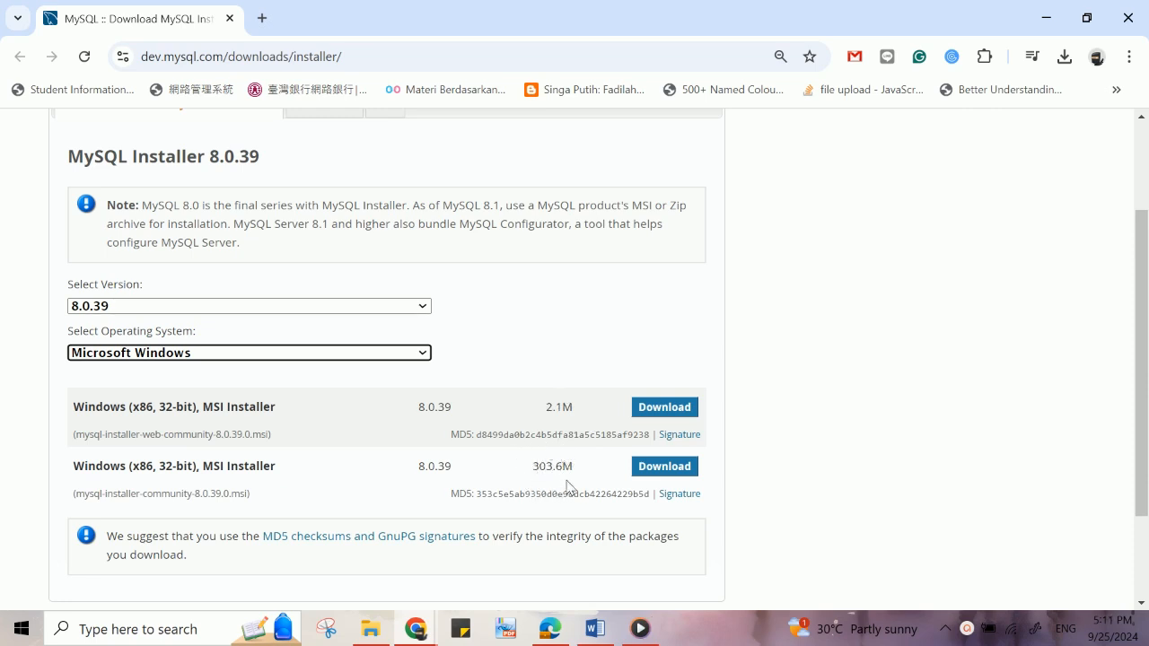
pyautogui.click(651, 468)
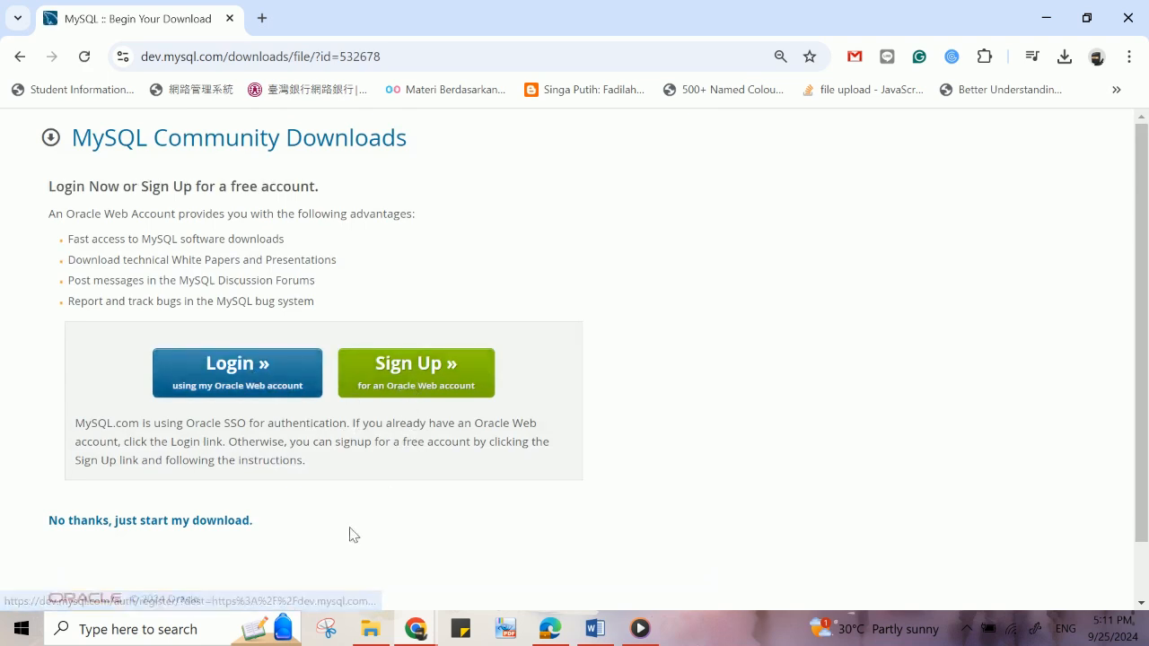
pyautogui.click(217, 522)
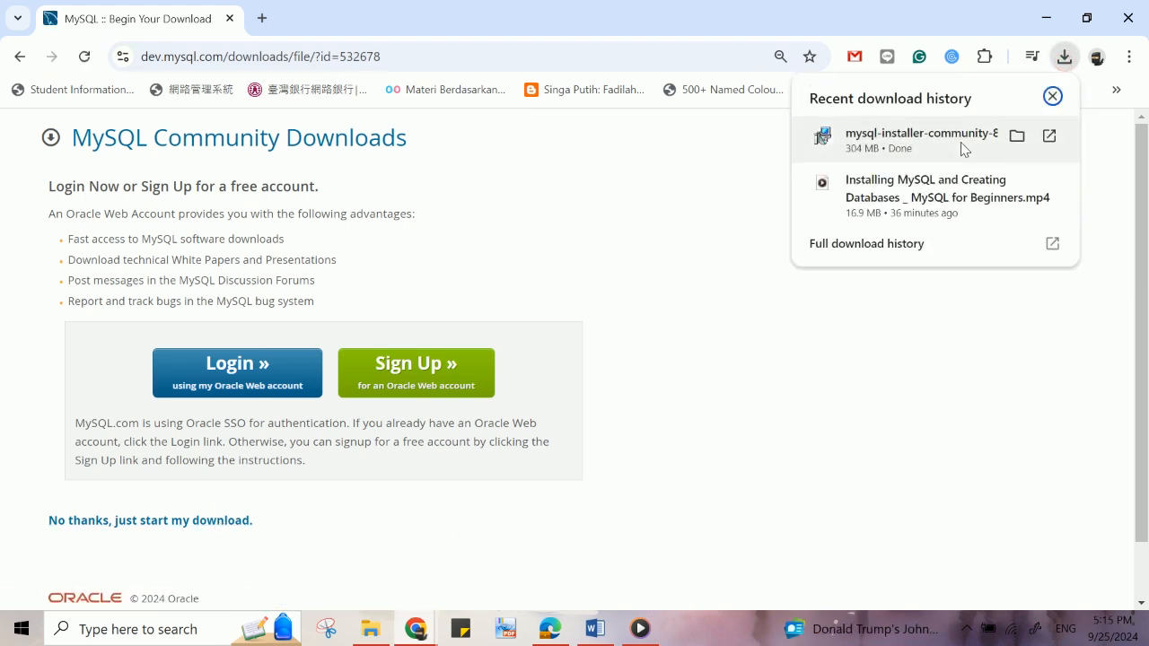
# - Keep the blocked mysql-installer-community-8.0.39.0.msi download and launch the installer
pyautogui.click(964, 149)
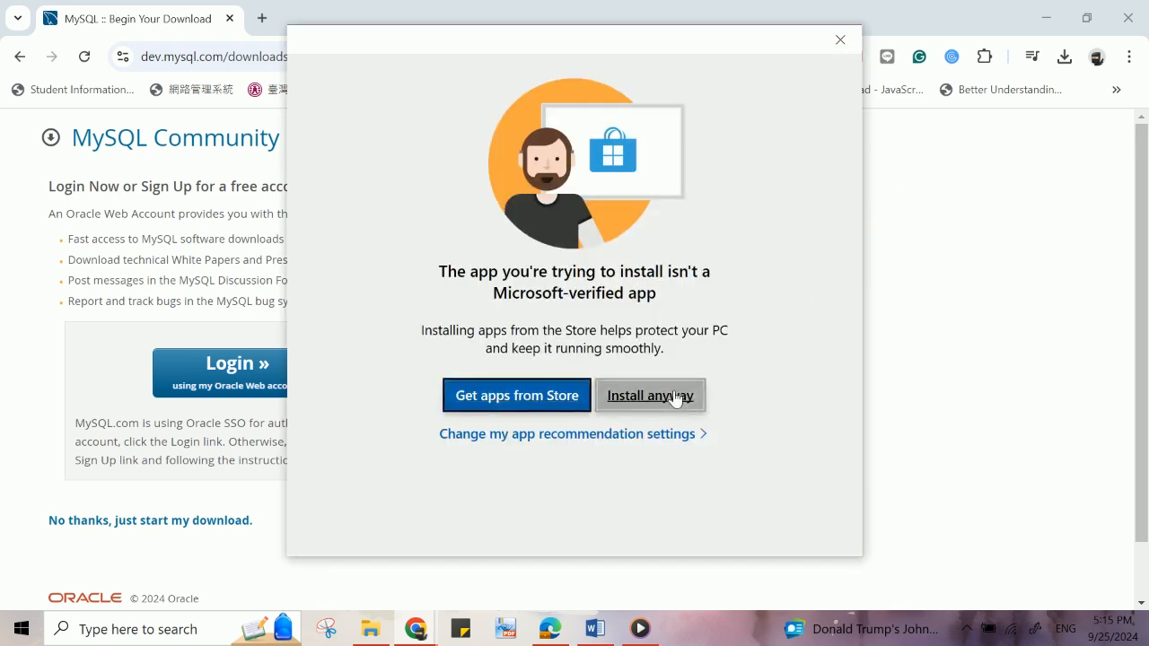
pyautogui.click(680, 398)
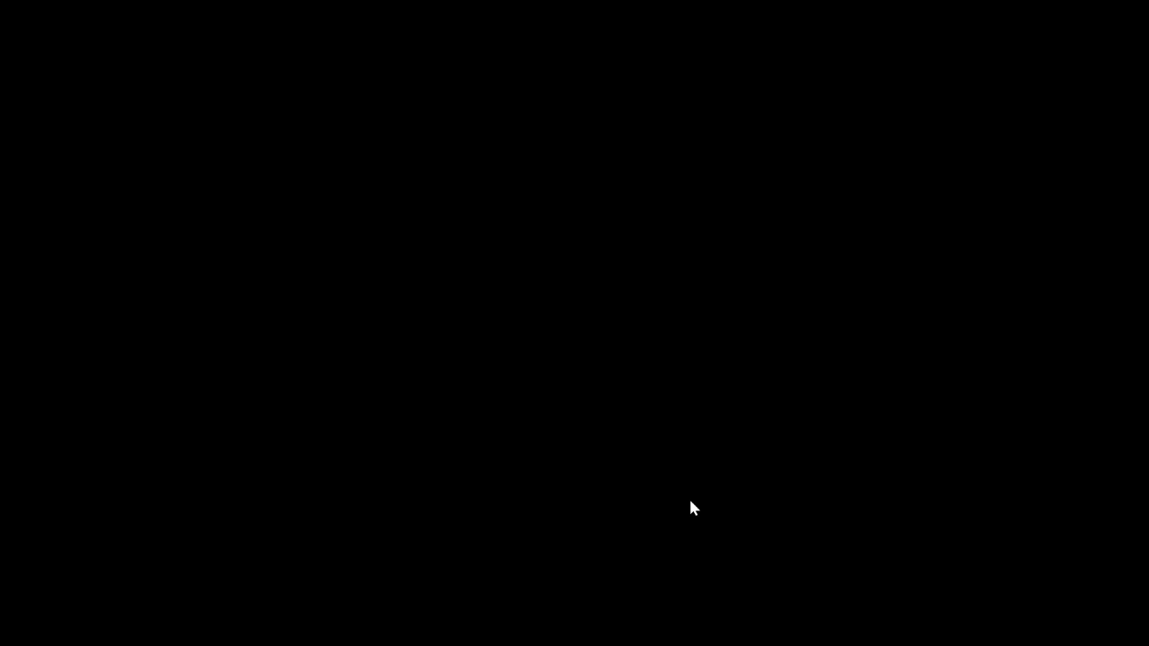
pyautogui.click(518, 441)
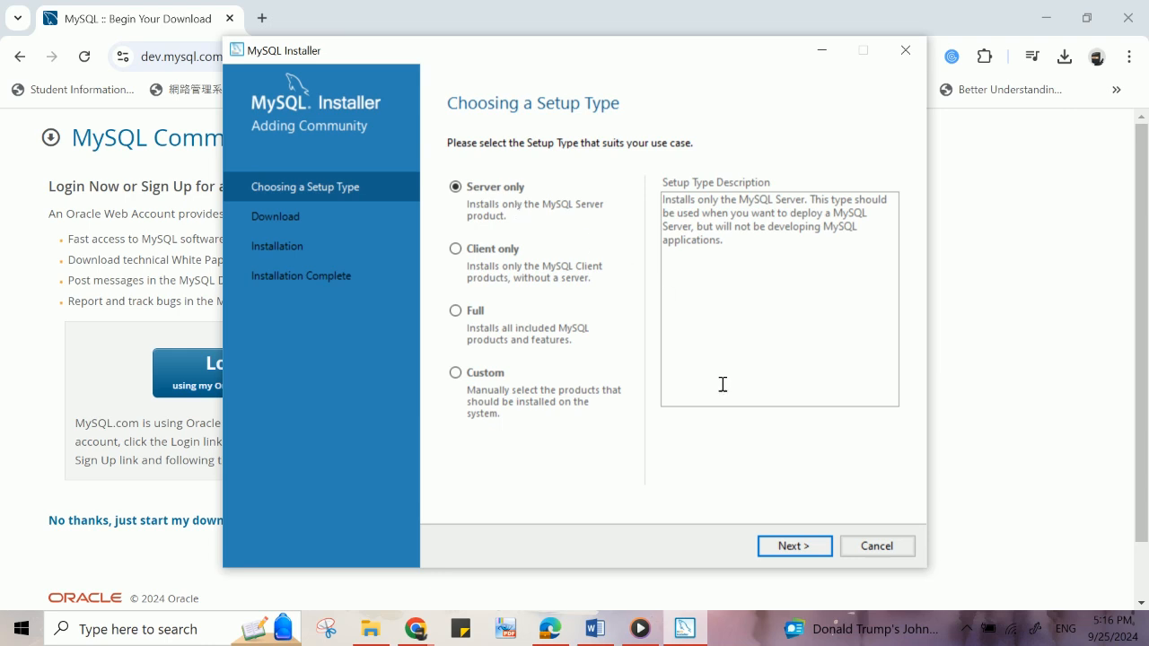
# - Choose the Full setup type and execute installation of all listed MySQL products
pyautogui.click(456, 310)
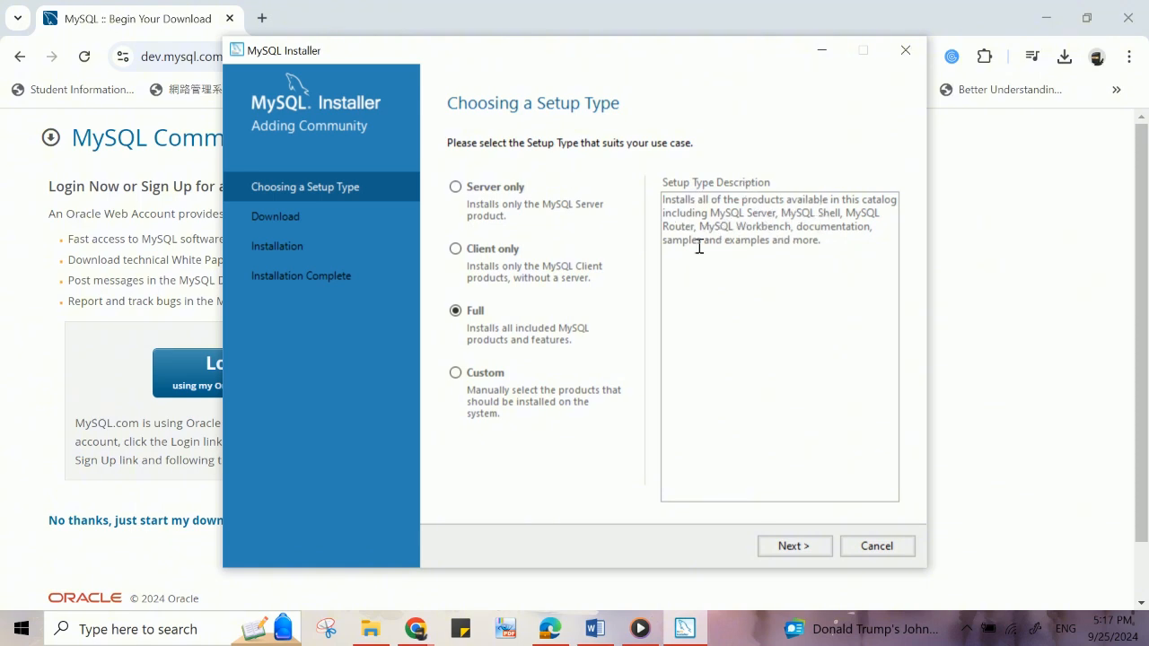
pyautogui.click(795, 545)
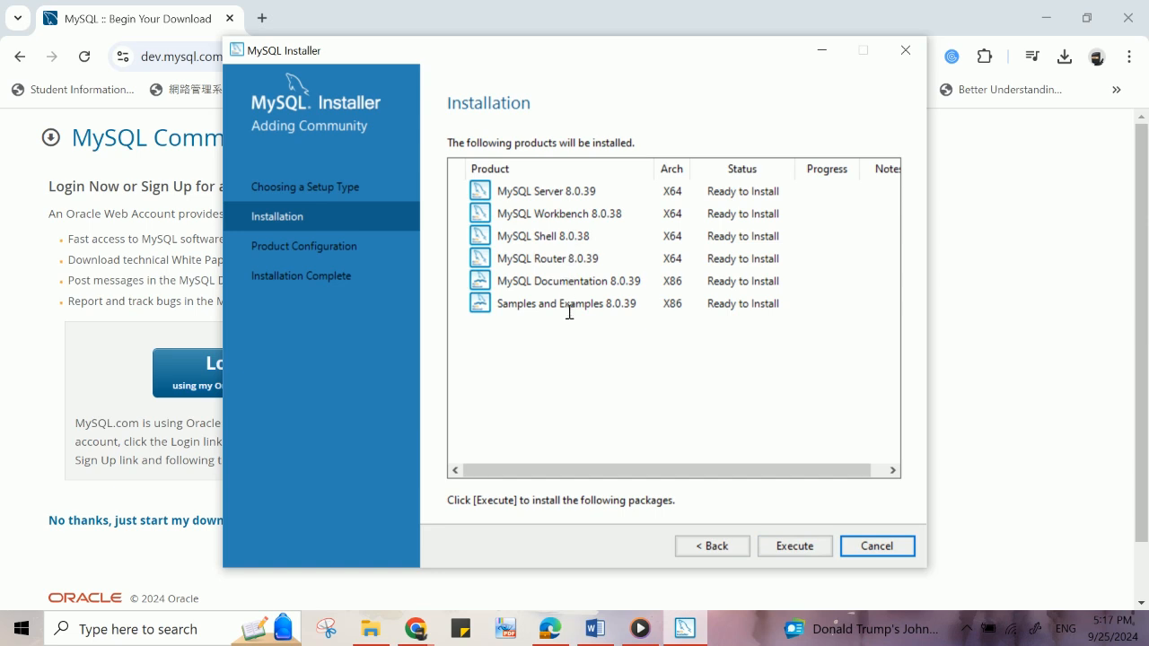
pyautogui.click(811, 547)
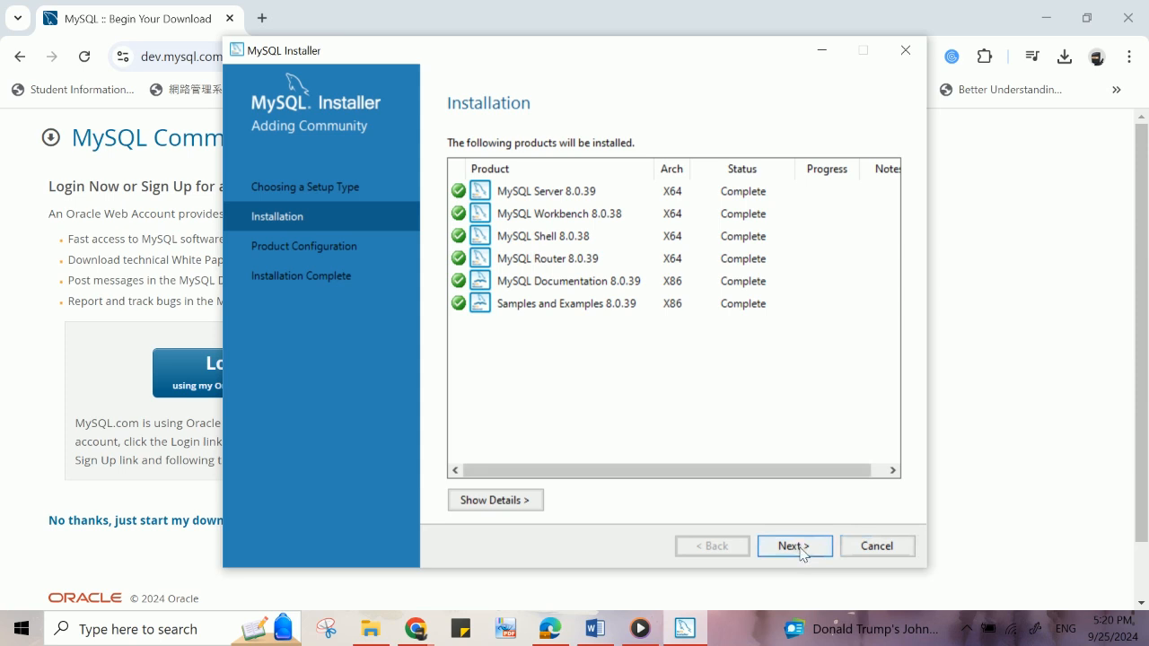
pyautogui.click(796, 547)
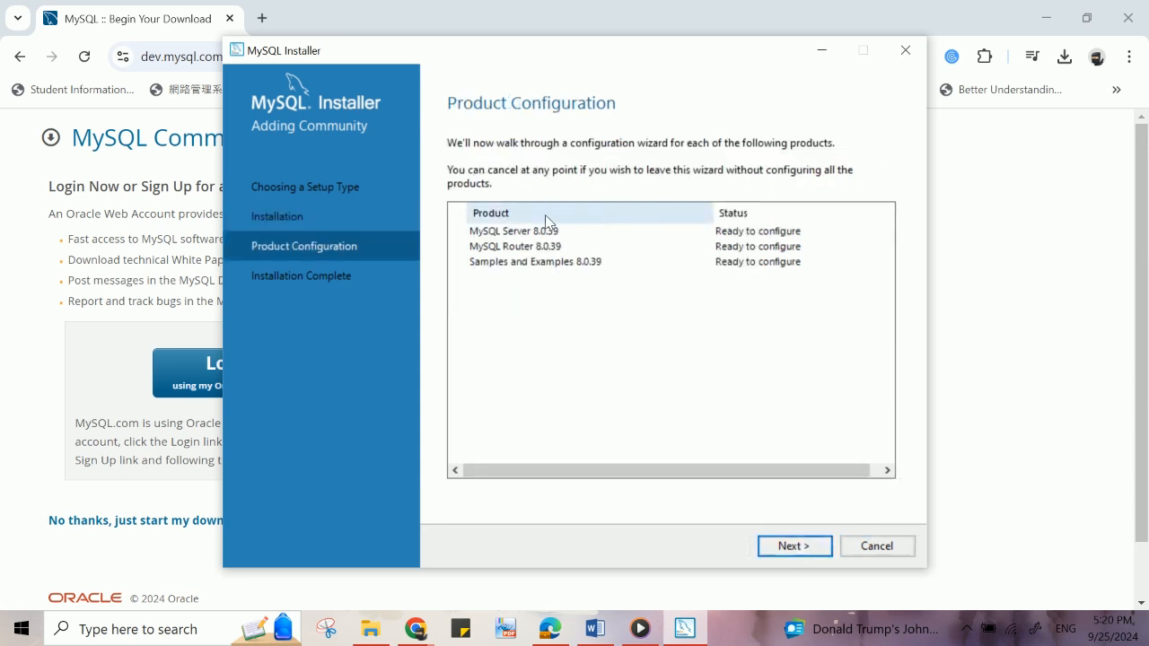
# - Accept the default type, networking and strong password authentication settings for MySQL Server
pyautogui.click(805, 550)
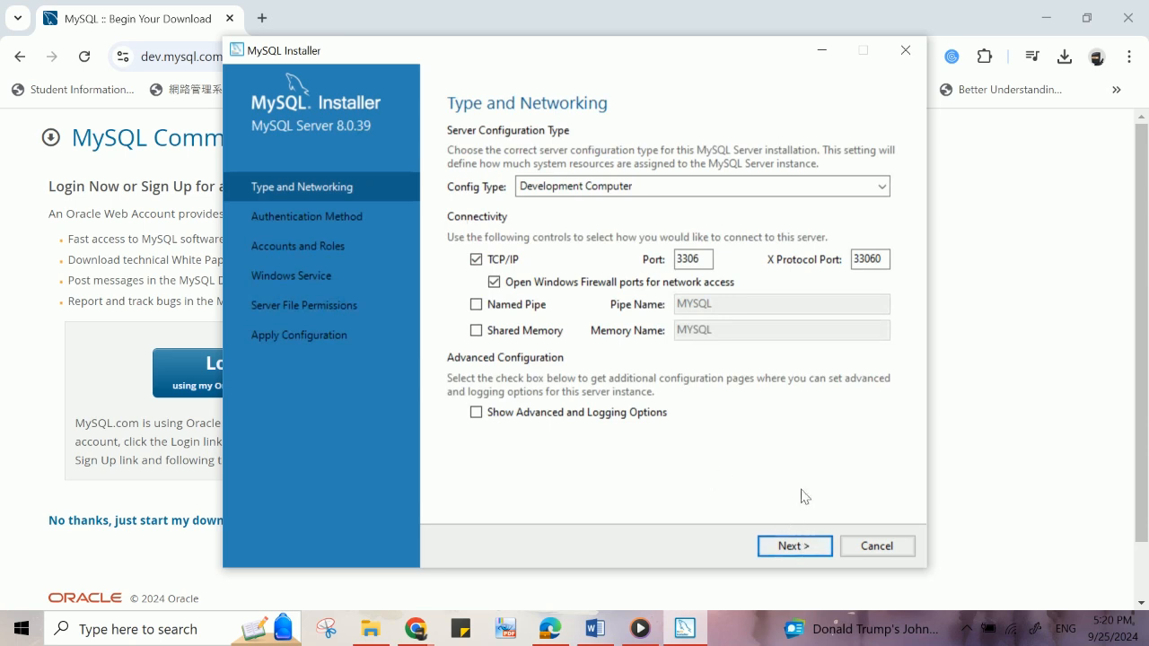
pyautogui.click(818, 550)
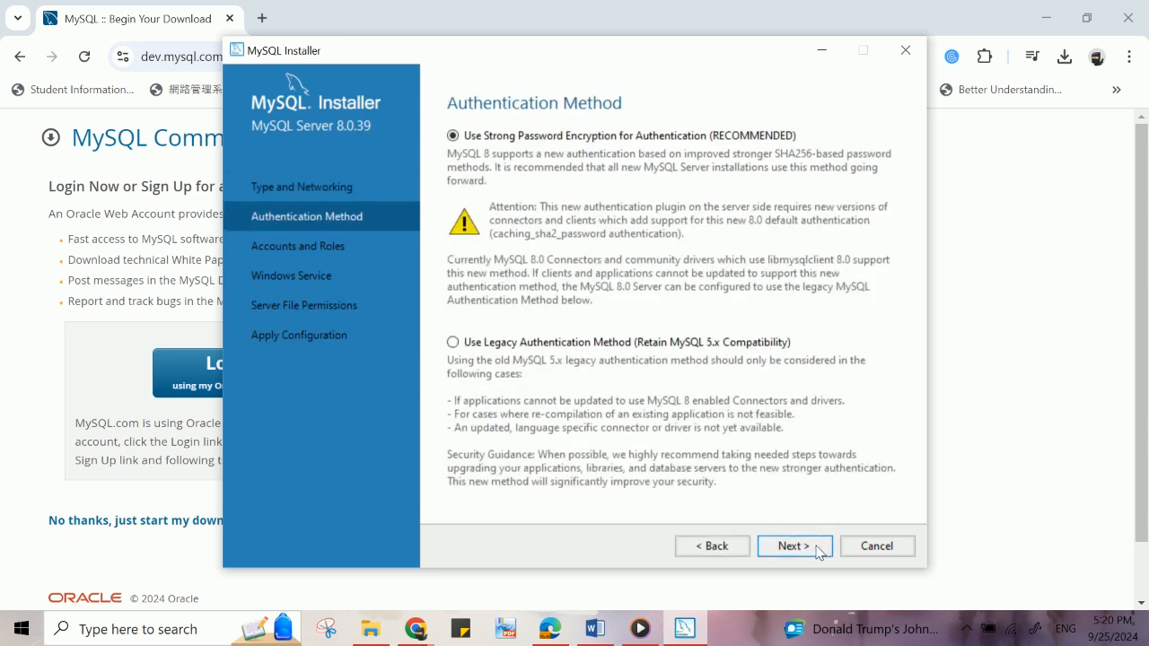
pyautogui.click(819, 550)
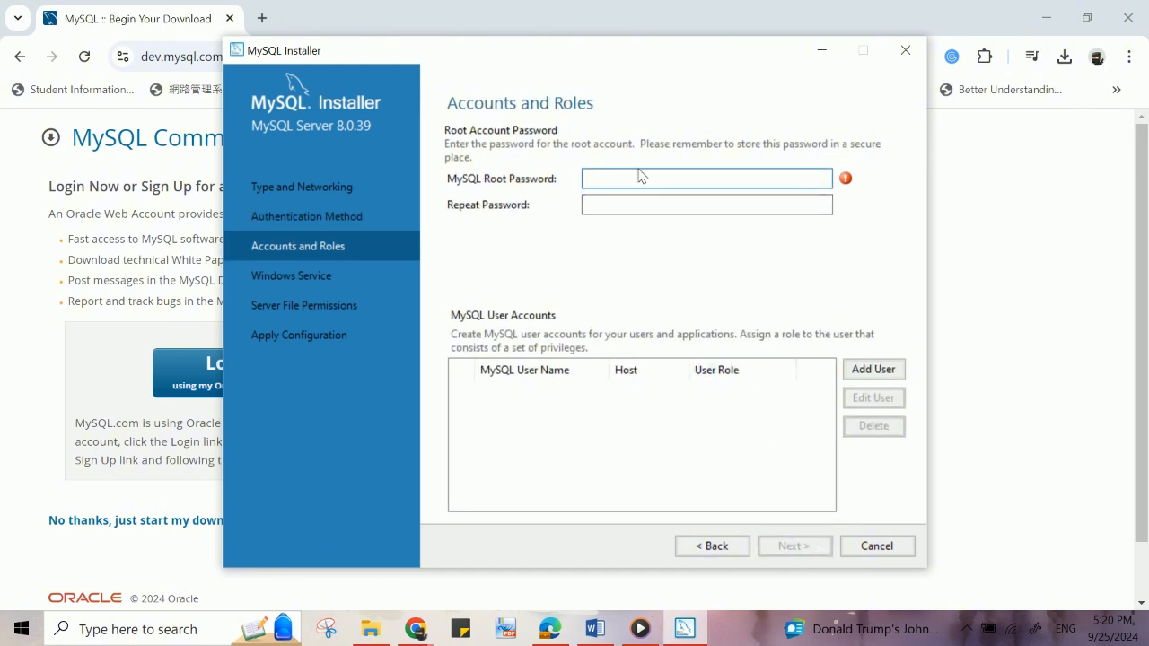
# - Enter the MySQL root account password and repeat it in the confirmation field
pyautogui.write('12345678')
pyautogui.press('Tab')
pyautogui.write('12')
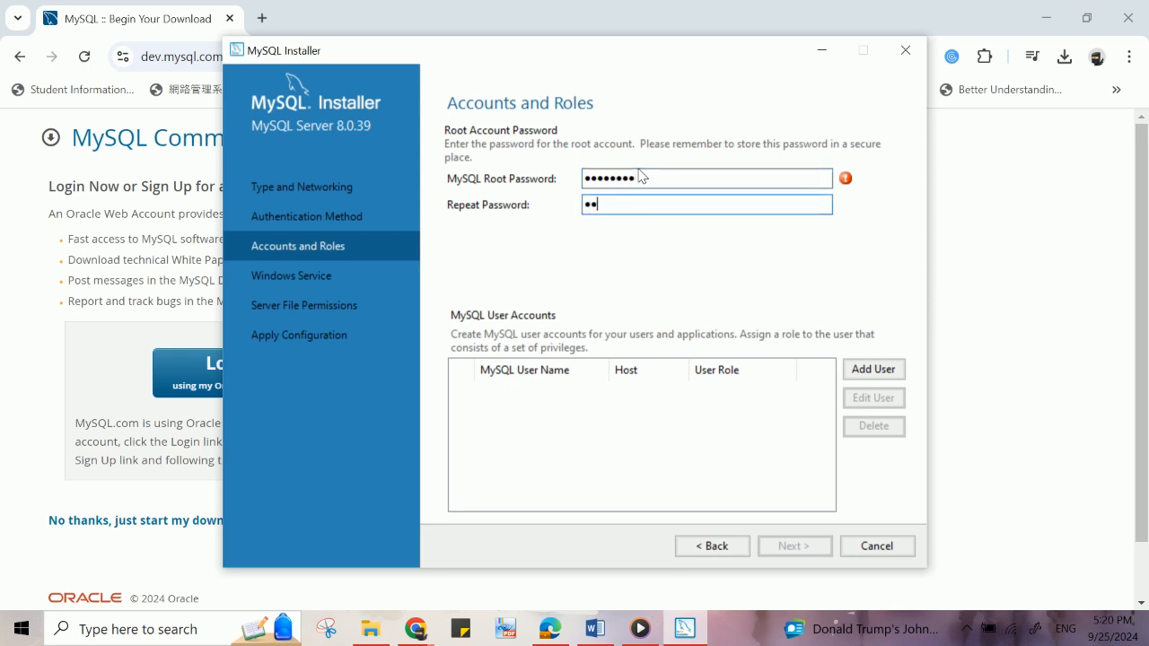
pyautogui.write('345678')
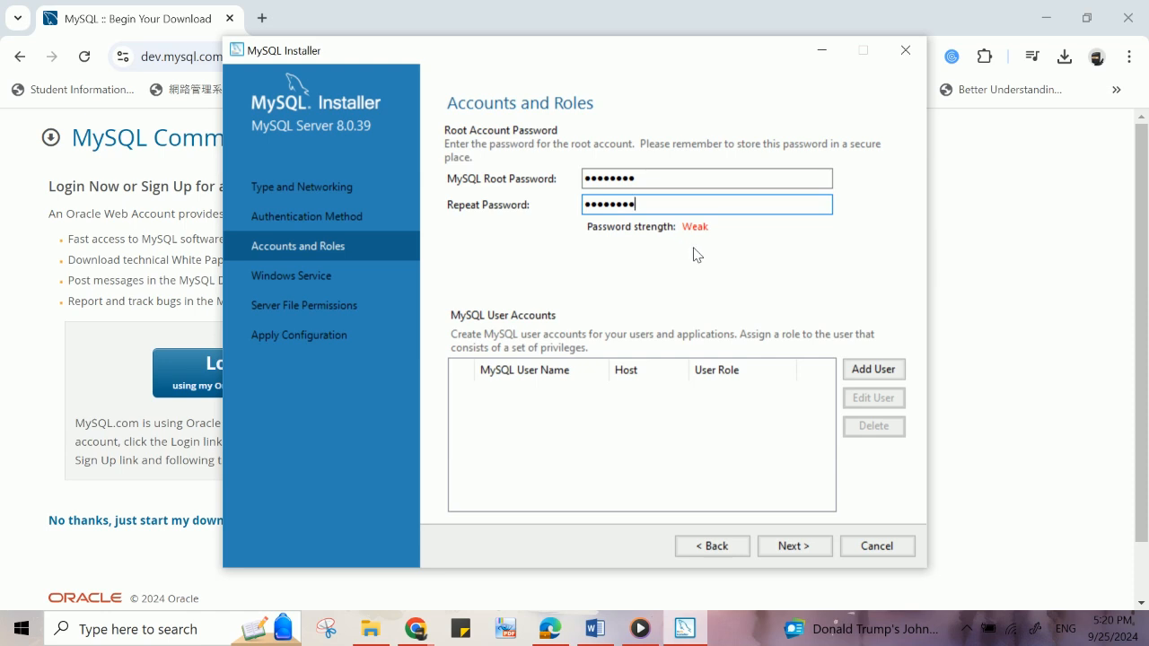
pyautogui.click(966, 629)
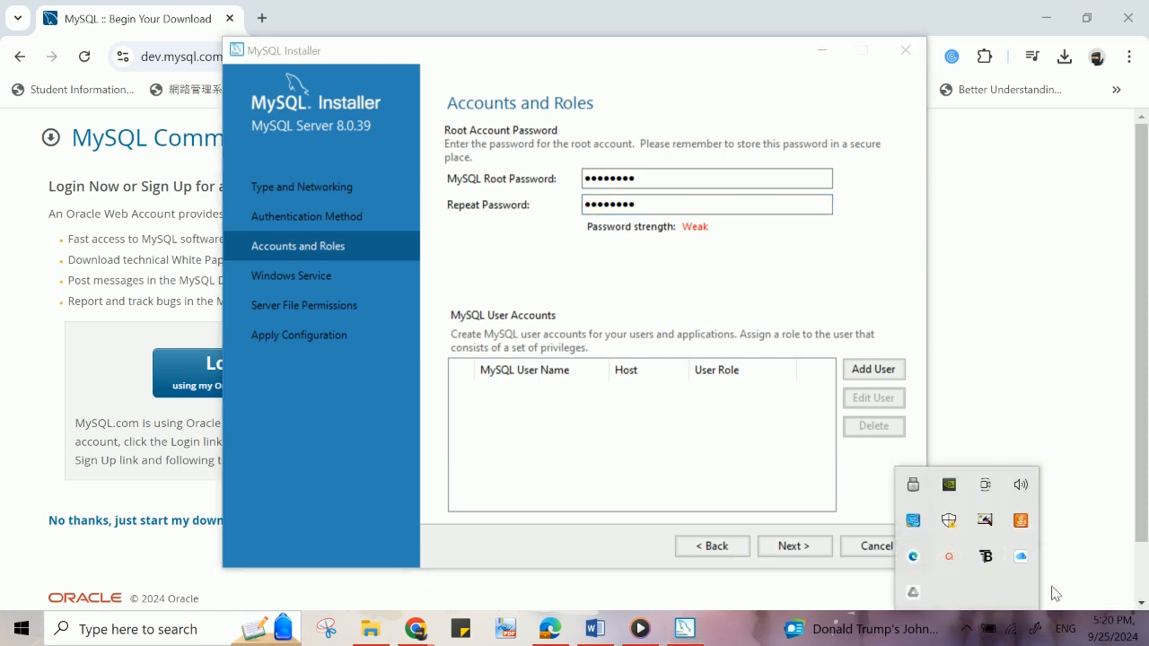
pyautogui.click(1062, 533)
pyautogui.click(685, 629)
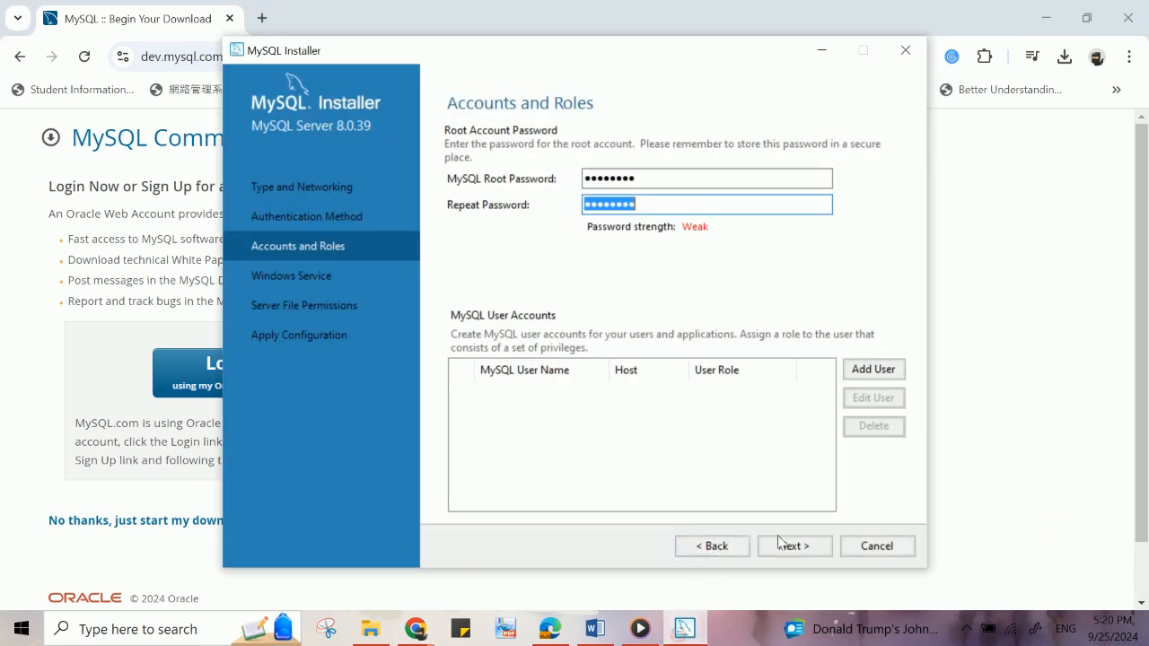
# - Keep the default Windows service and file permission settings, then execute and finish the server configuration
pyautogui.click(794, 546)
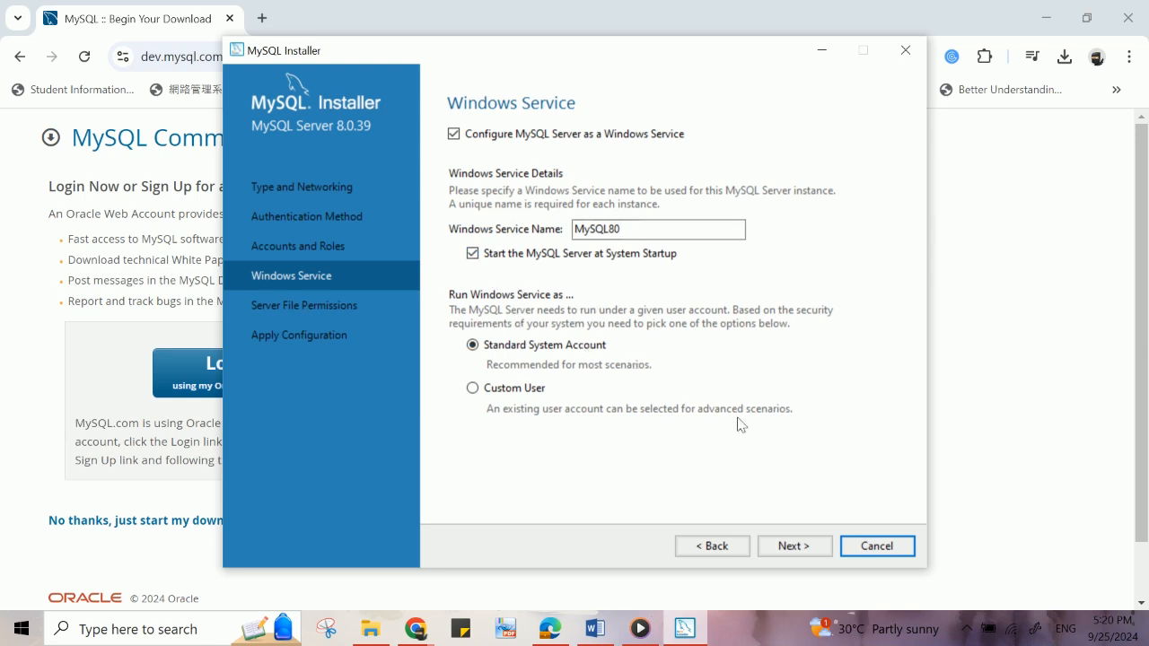
pyautogui.click(801, 552)
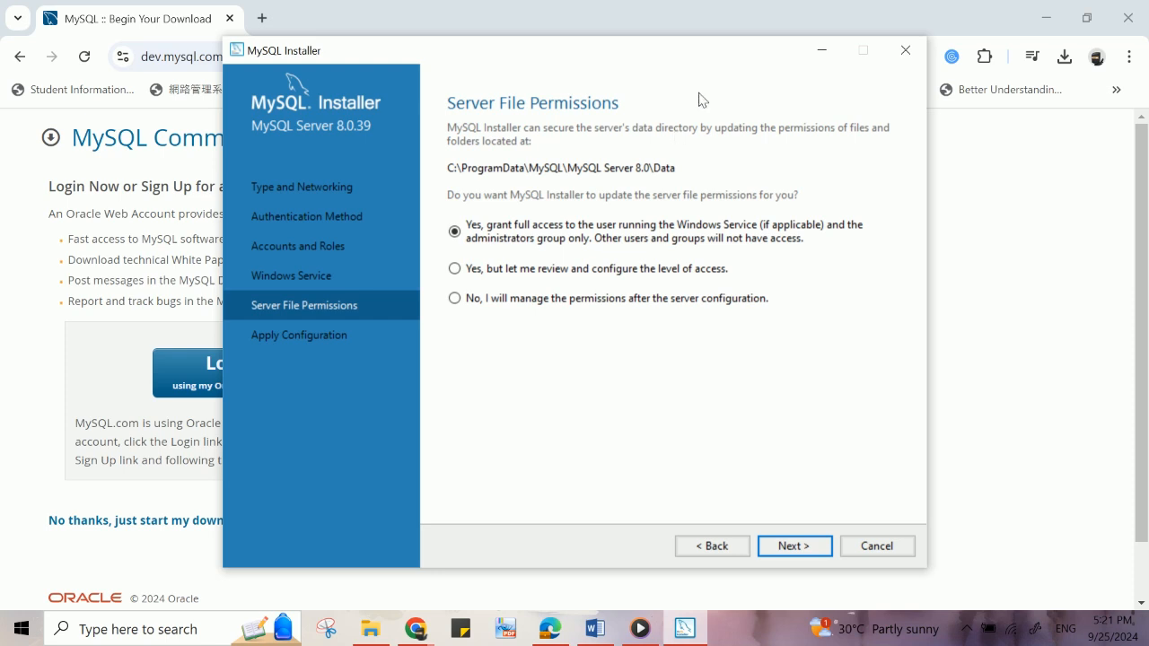
pyautogui.click(793, 547)
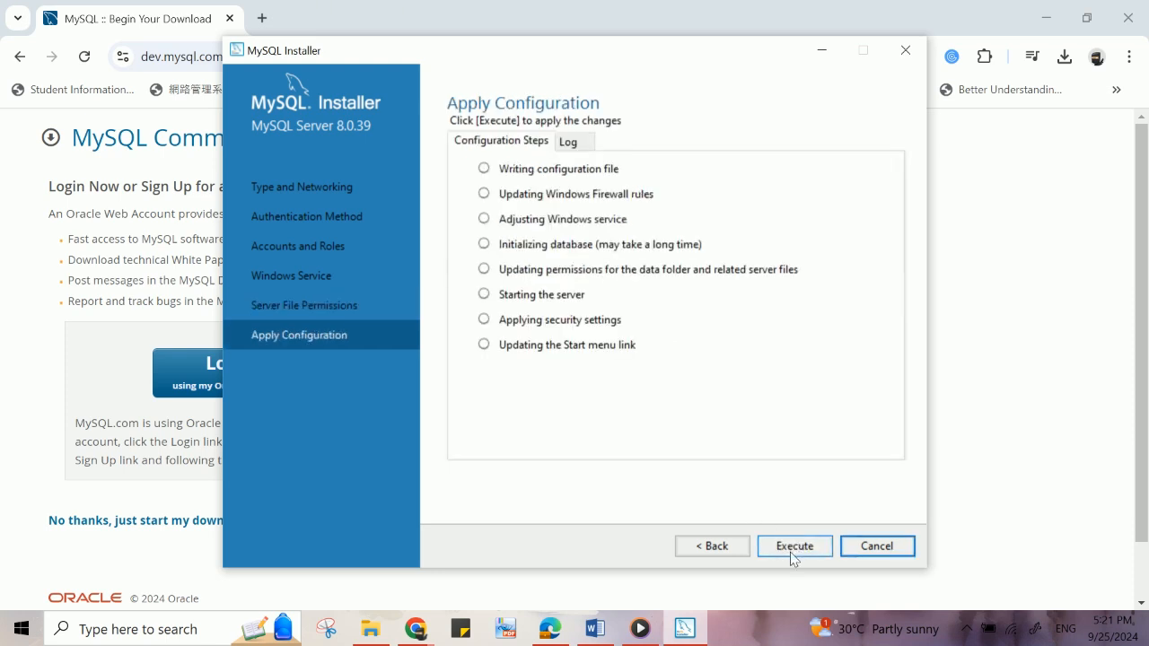
pyautogui.click(793, 553)
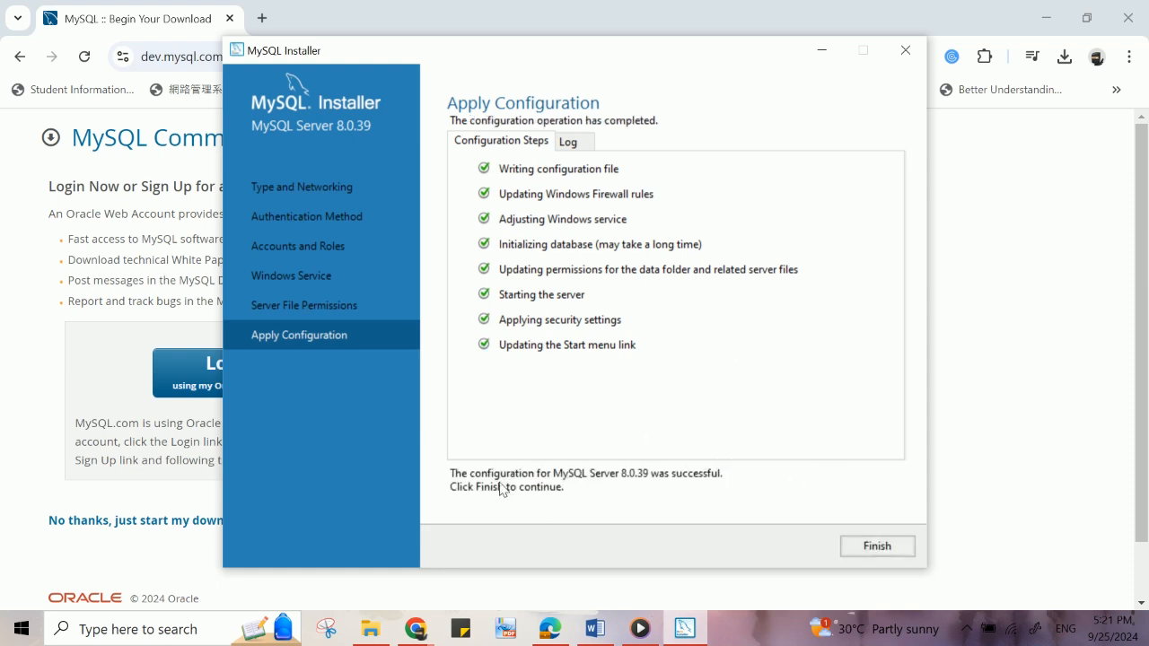
pyautogui.click(867, 541)
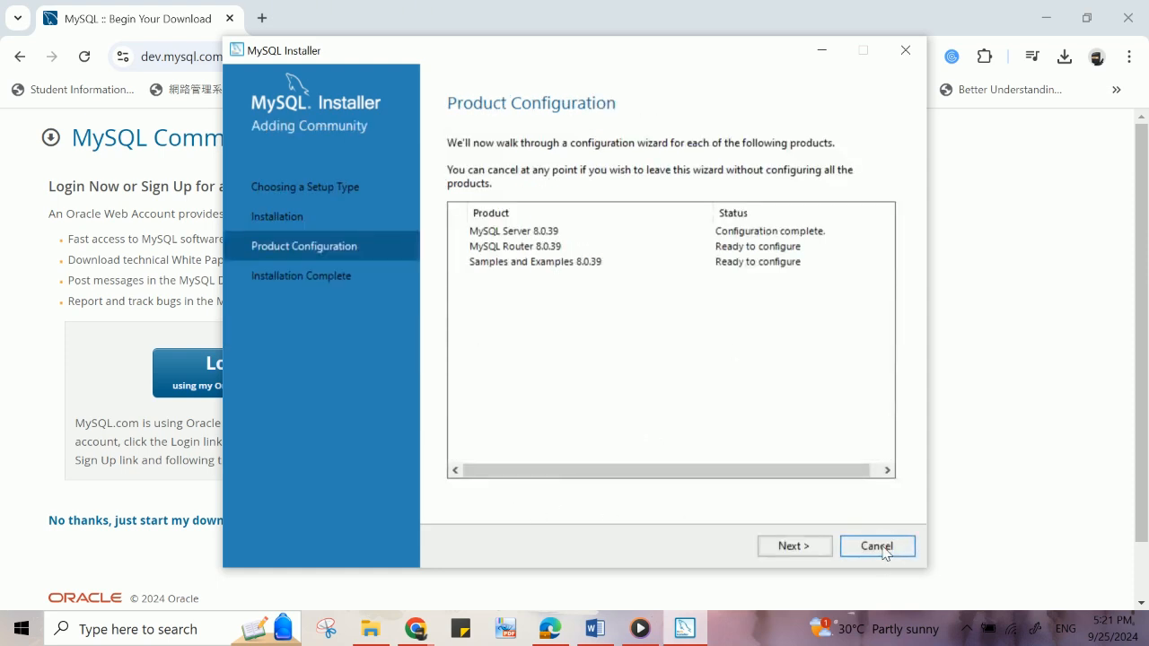
# - Finish MySQL Router configuration without bootstrapping and continue to Samples and Examples
pyautogui.click(828, 550)
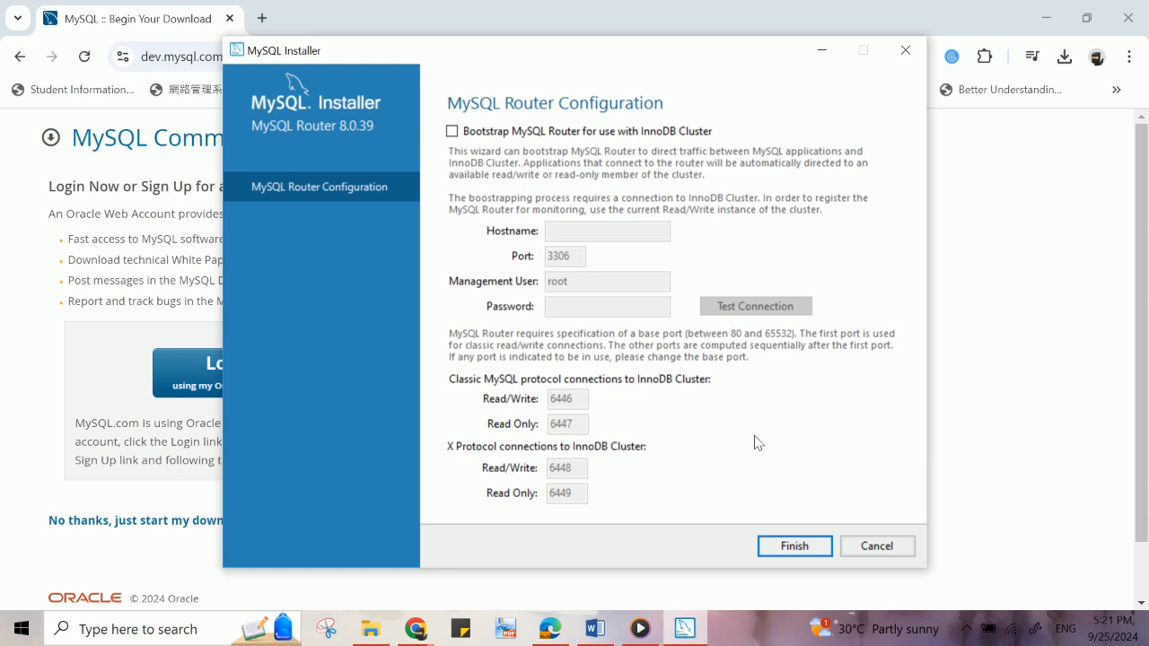
pyautogui.click(796, 547)
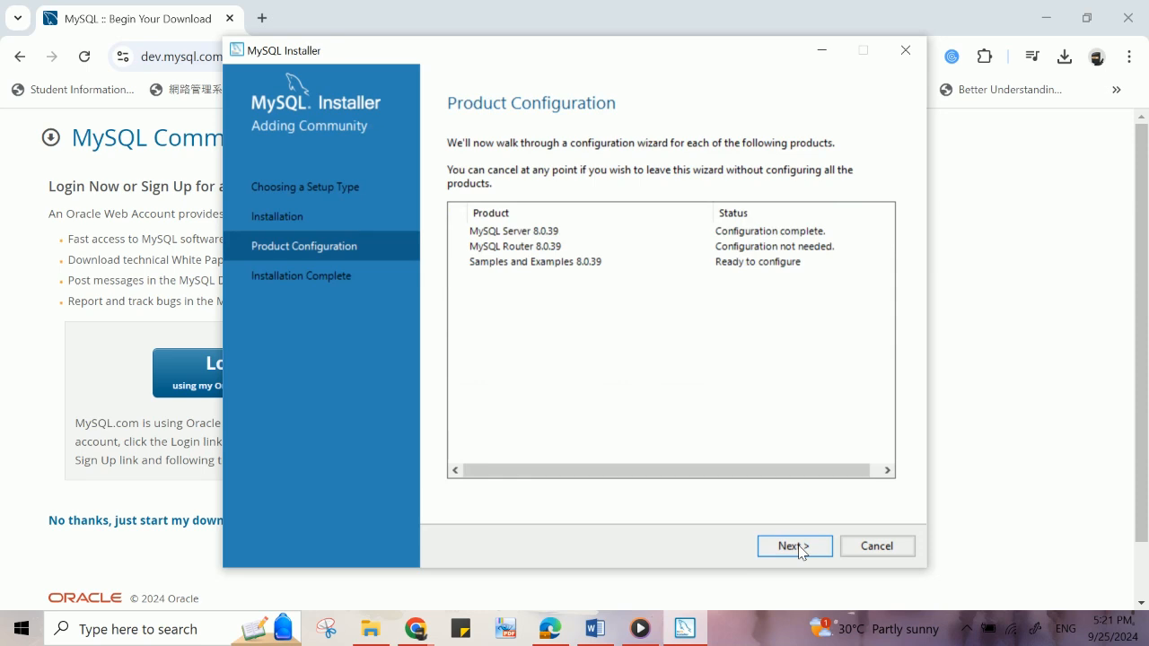
pyautogui.click(799, 546)
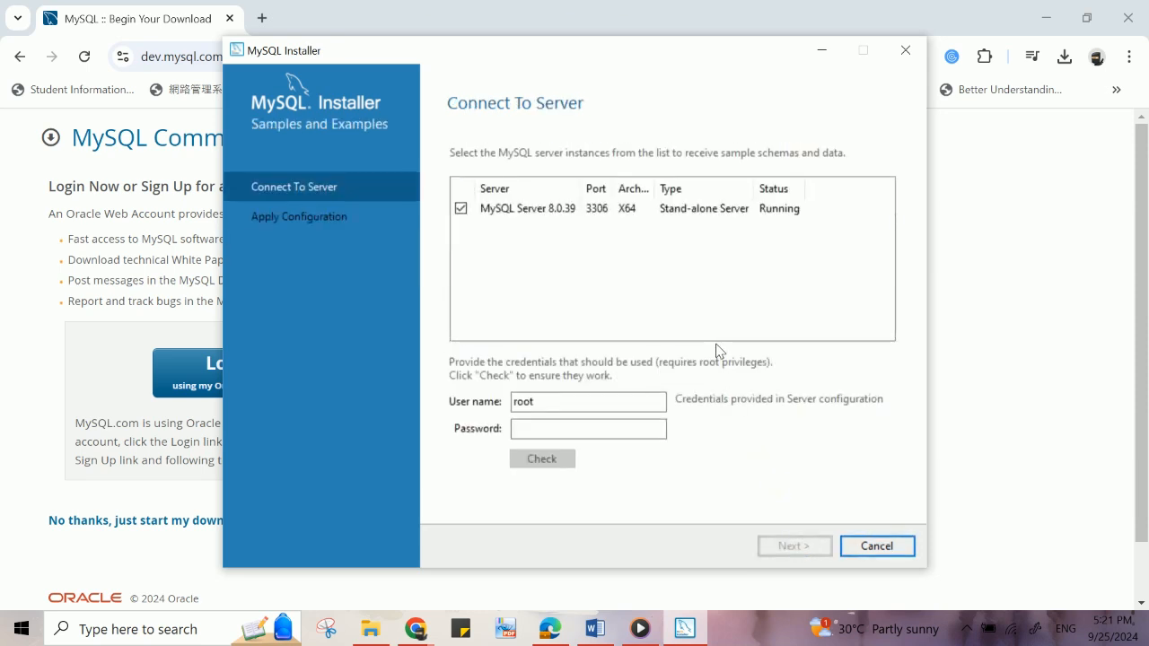
# - Enter the root password for the server connection, check it, and continue
pyautogui.click(628, 437)
pyautogui.write('123')
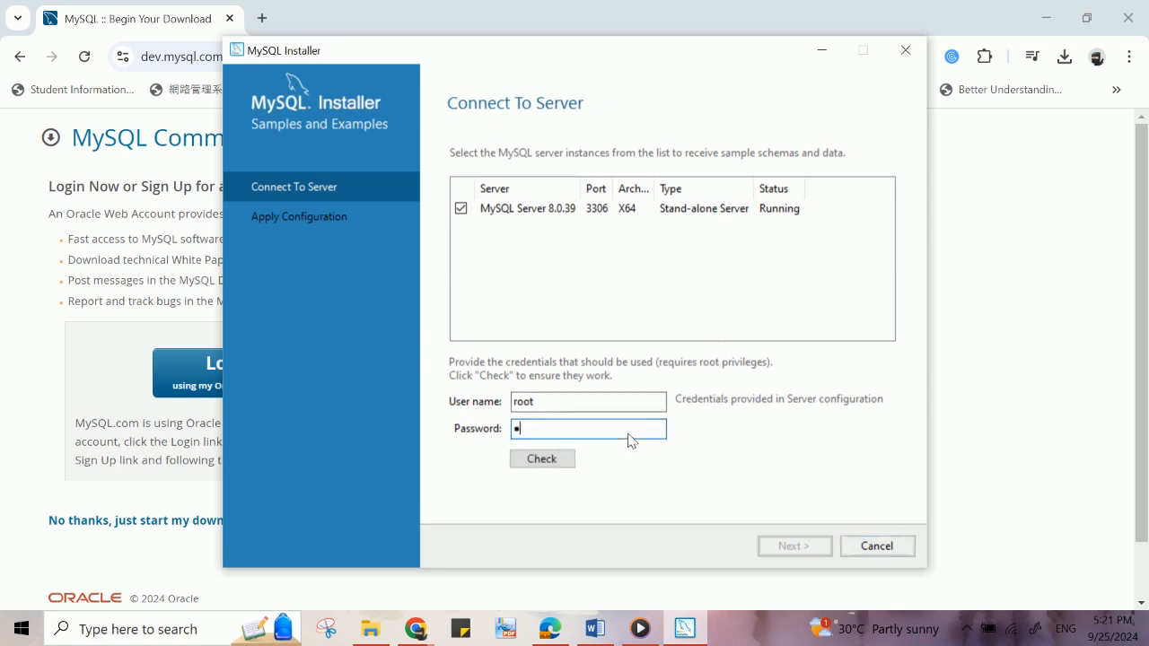
pyautogui.write('45678')
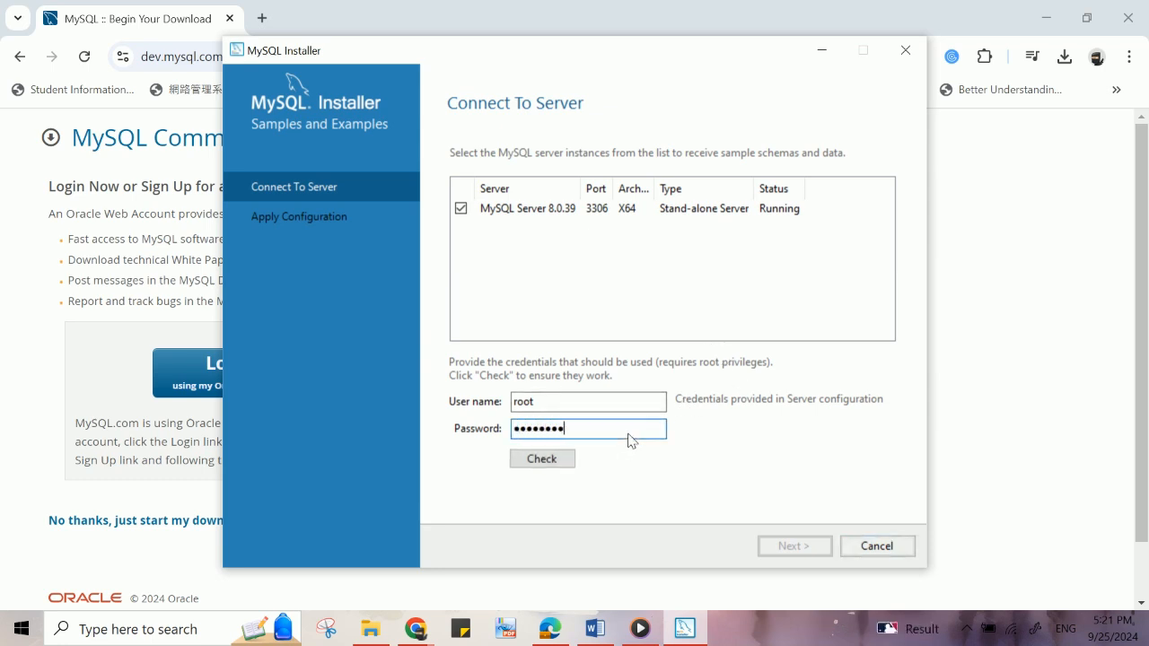
pyautogui.click(542, 459)
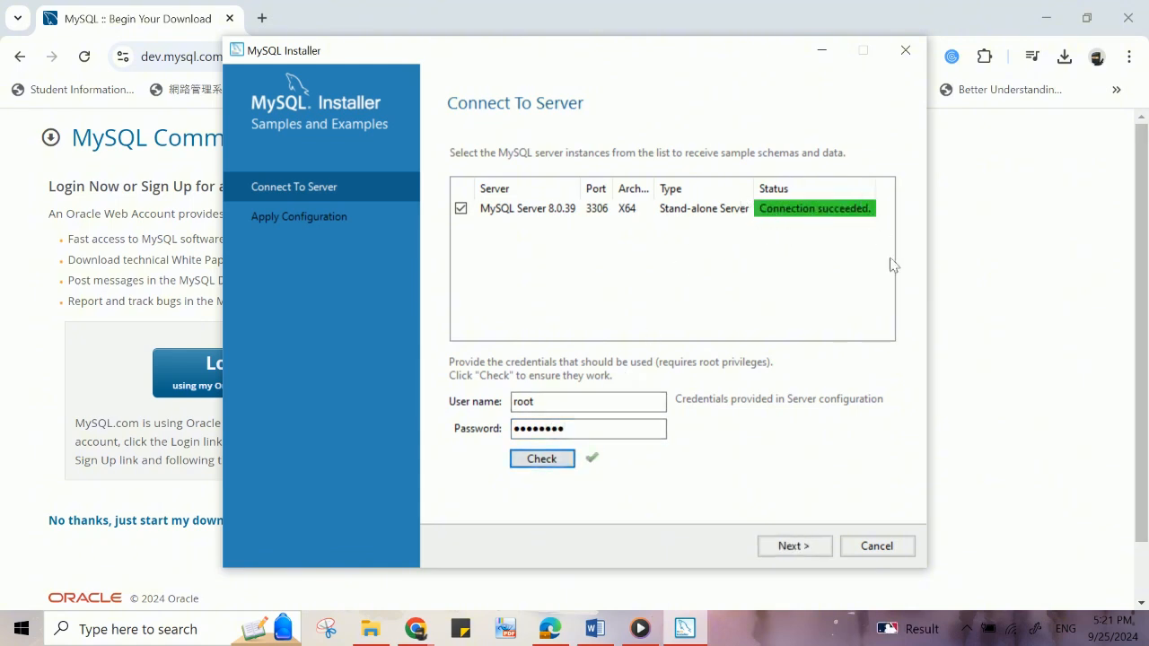
pyautogui.click(794, 548)
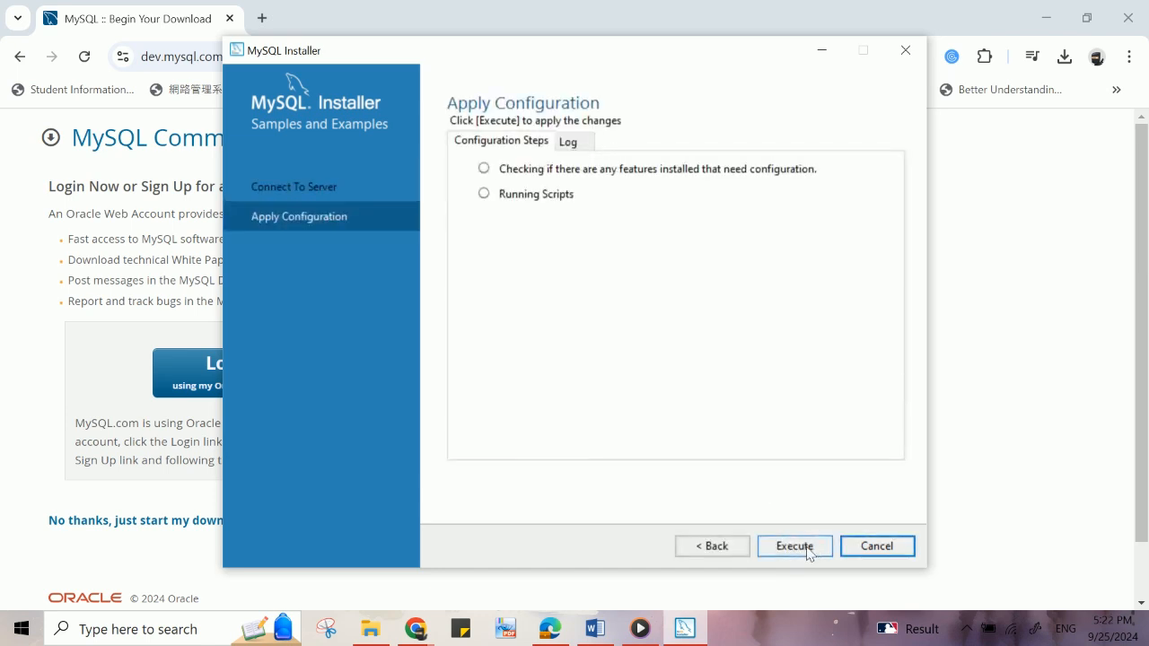
# - Execute the Samples and Examples configuration and finish the installation
pyautogui.click(795, 547)
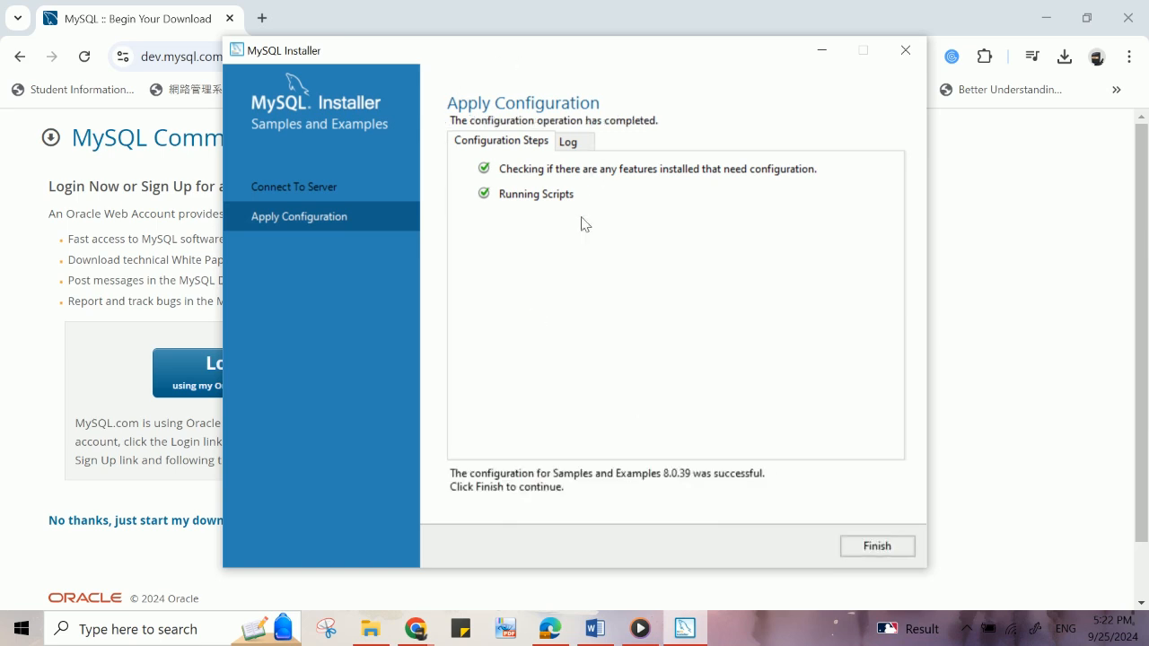
pyautogui.click(872, 547)
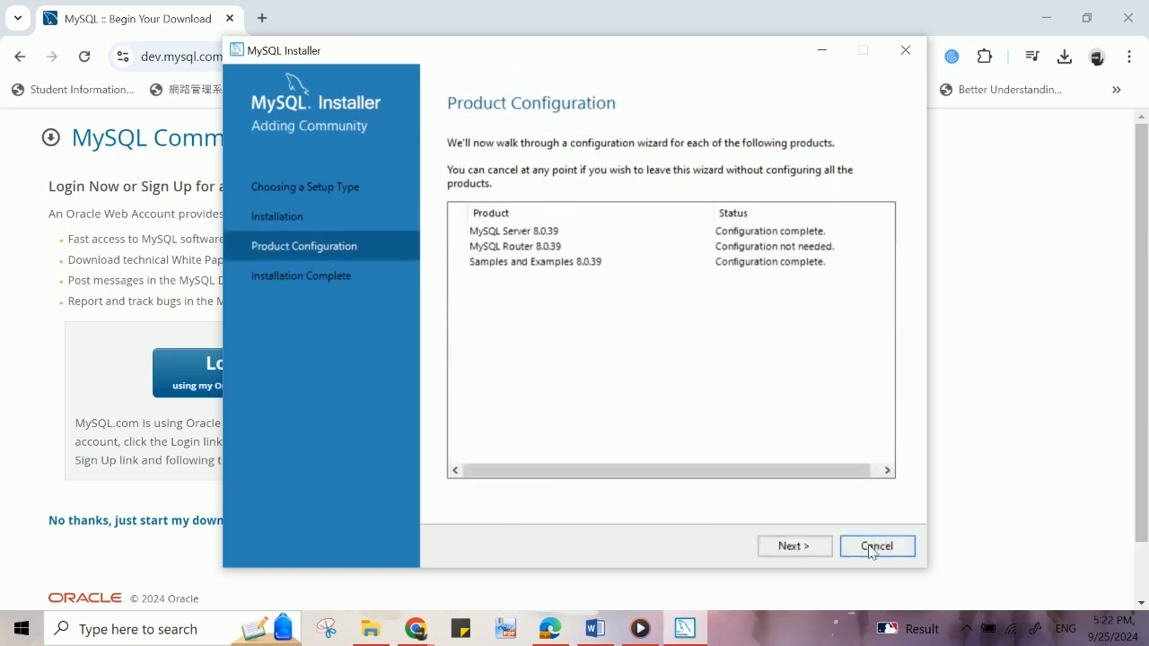
pyautogui.click(795, 547)
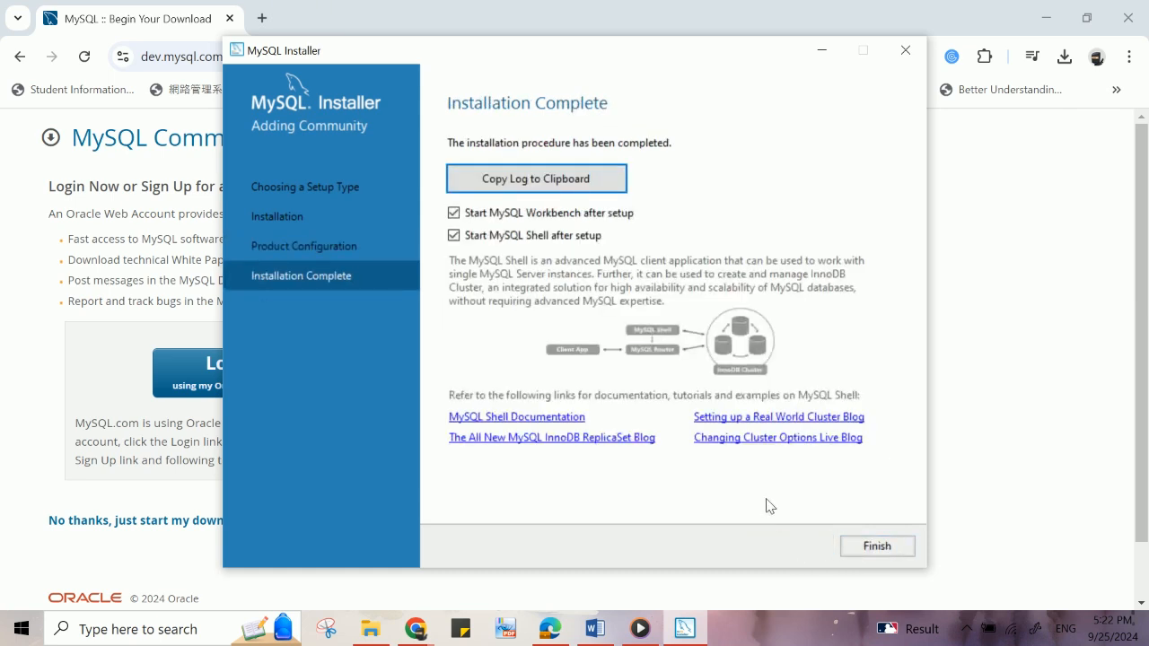
pyautogui.click(878, 550)
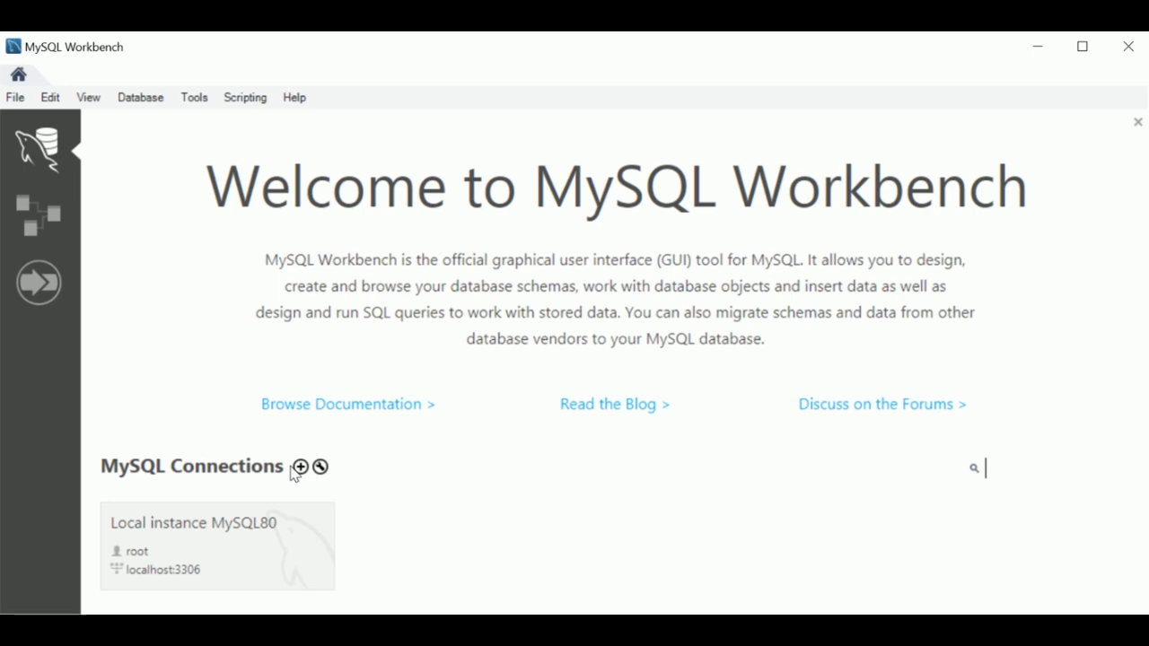
# - Open the Local instance MySQL80 connection and browse the sakila schema's tables
pyautogui.click(213, 544)
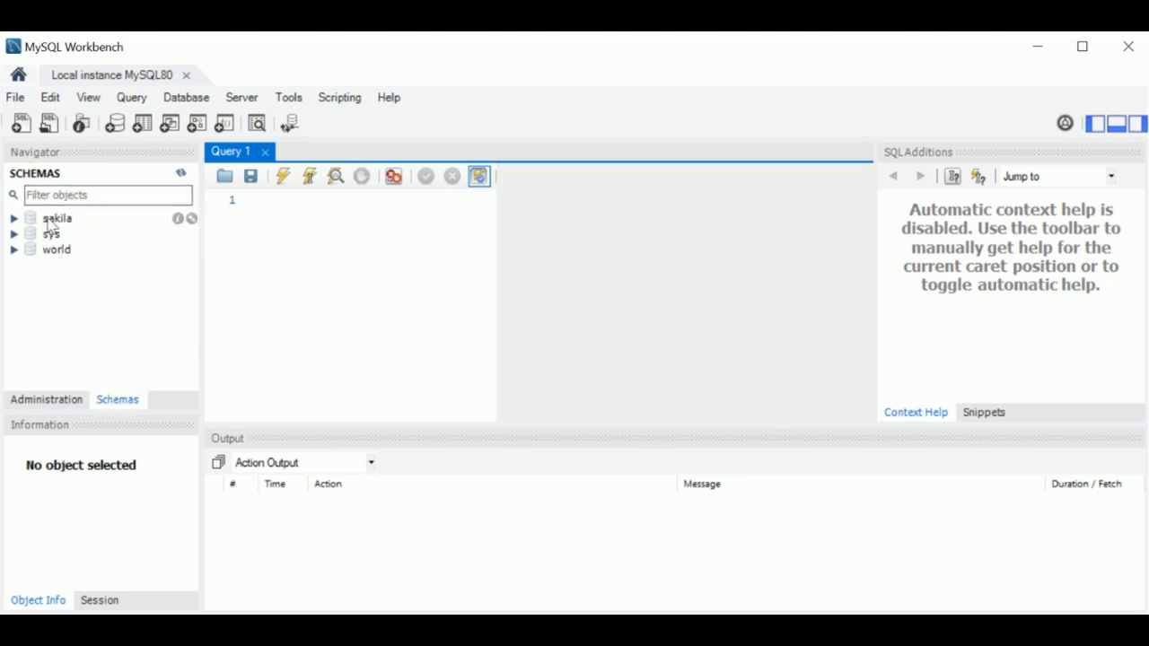
pyautogui.click(14, 218)
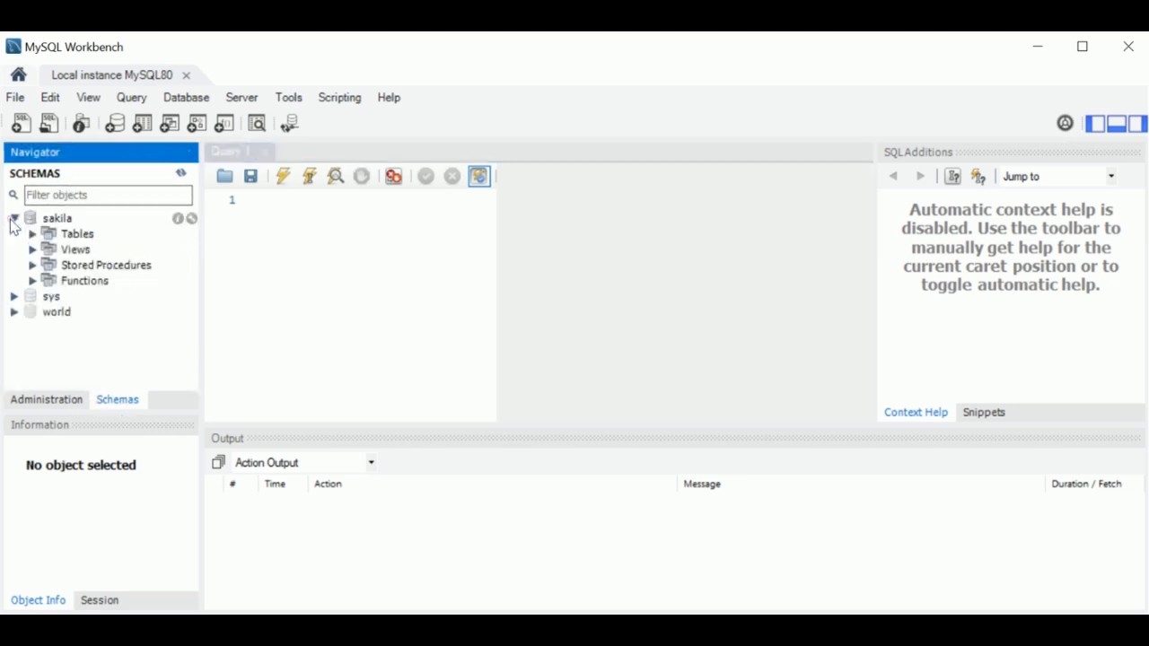
pyautogui.click(33, 233)
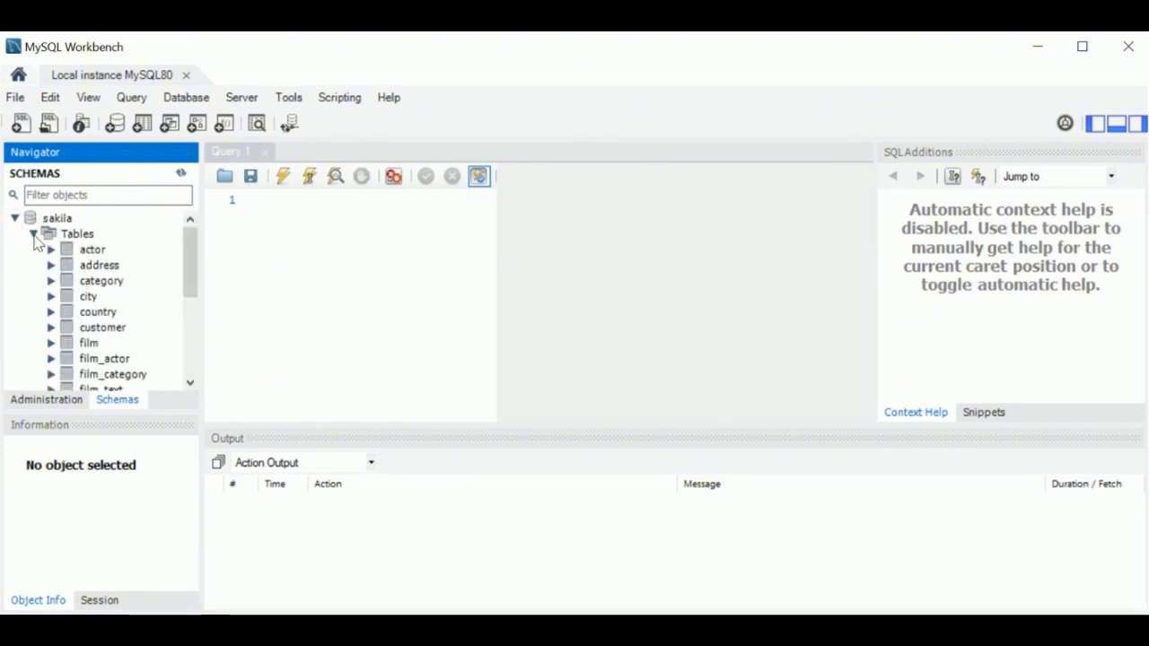
pyautogui.click(32, 233)
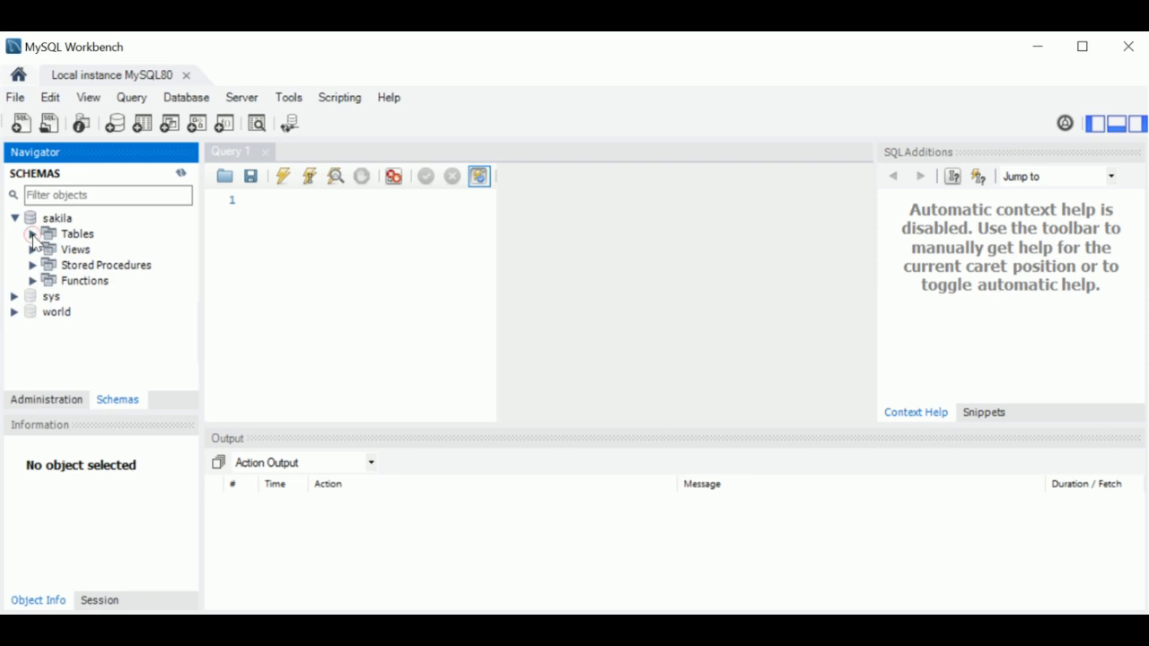